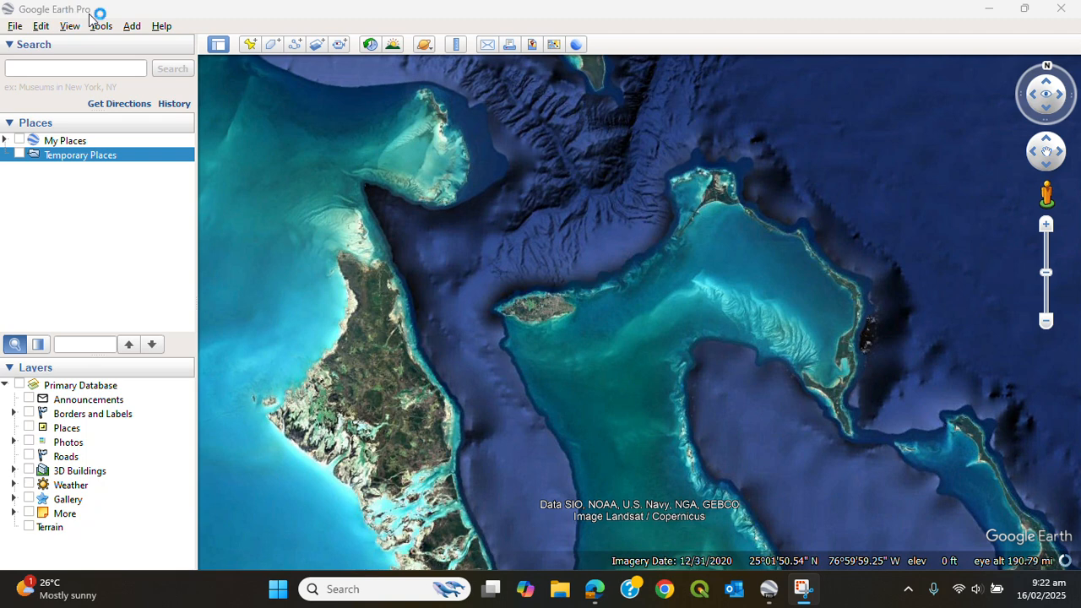
Review the file commands for opening, saving, emailing, printing and importing, plus the available edit commands
click(14, 29)
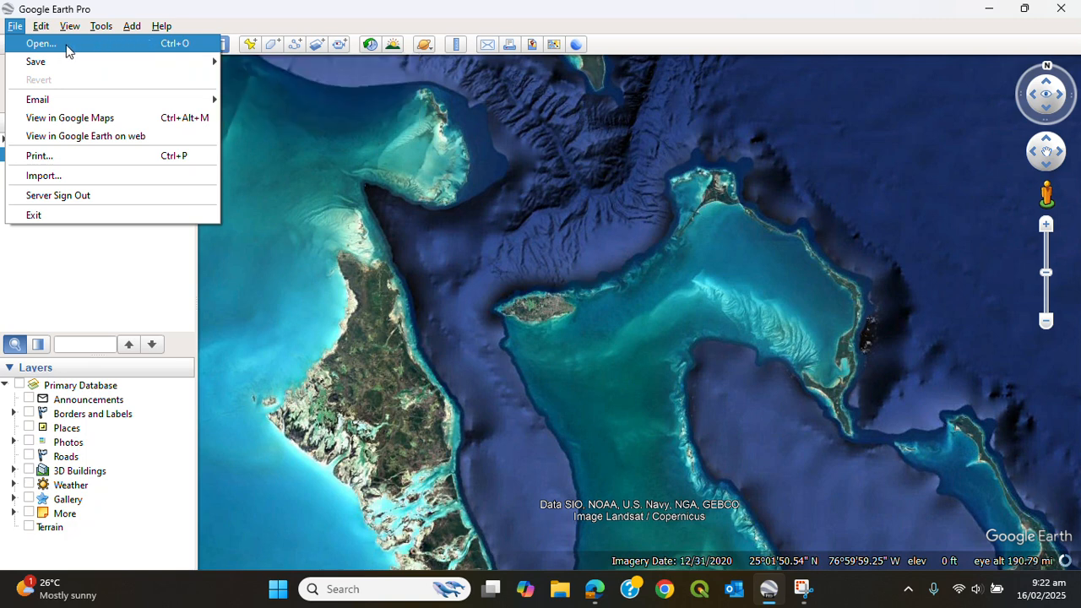
mouse_move(47, 63)
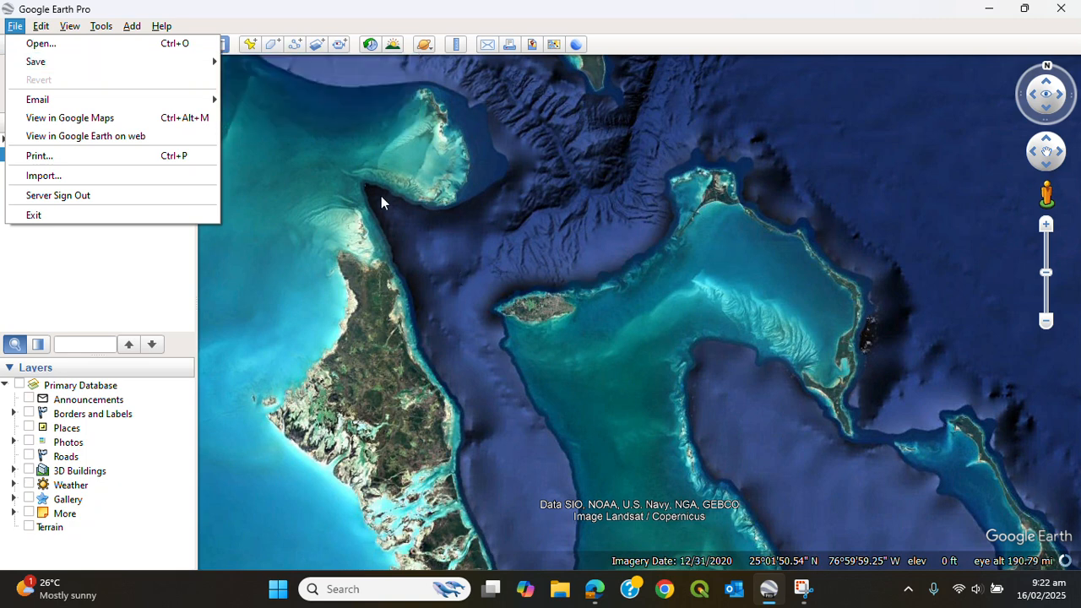
mouse_move(174, 65)
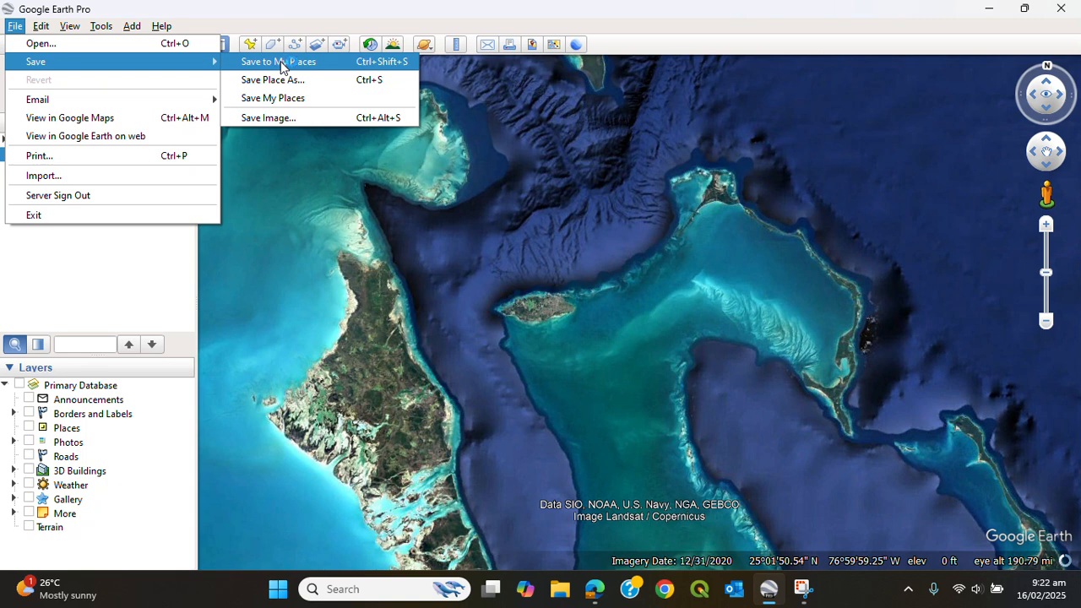
mouse_move(197, 107)
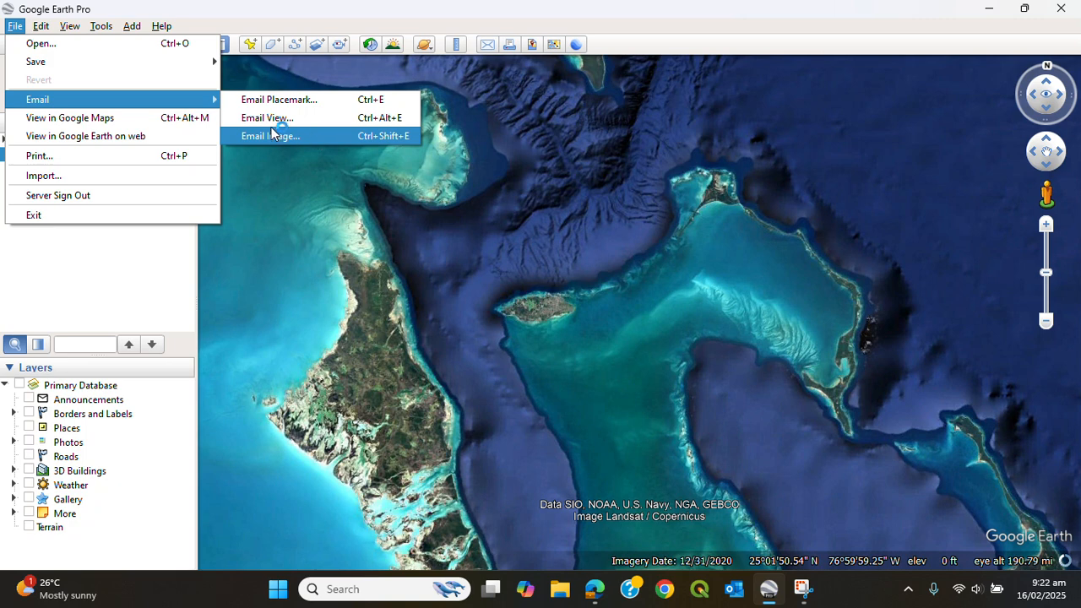
click(130, 118)
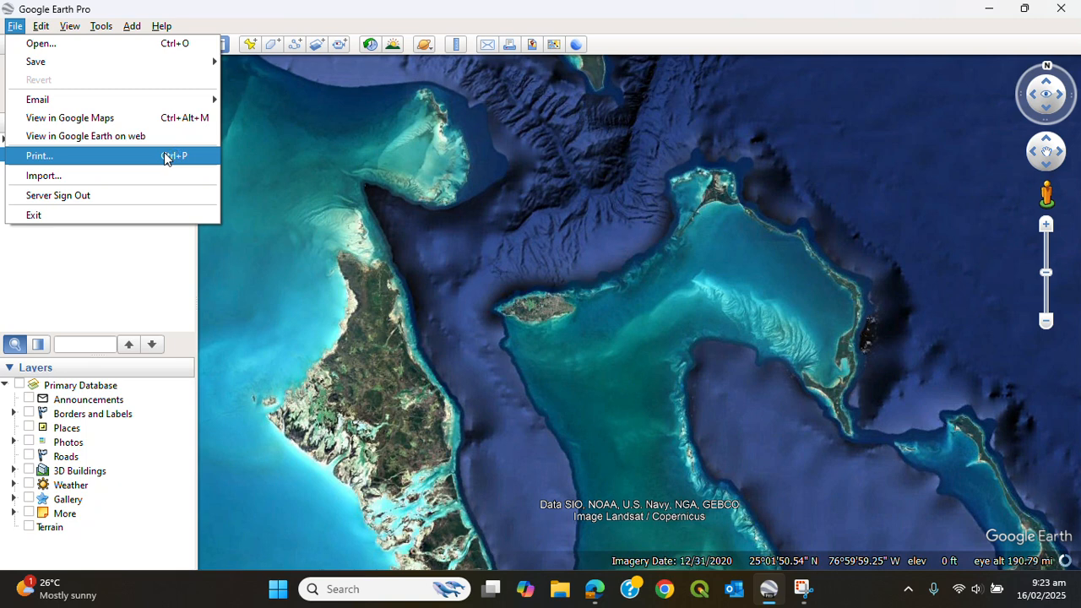
click(131, 187)
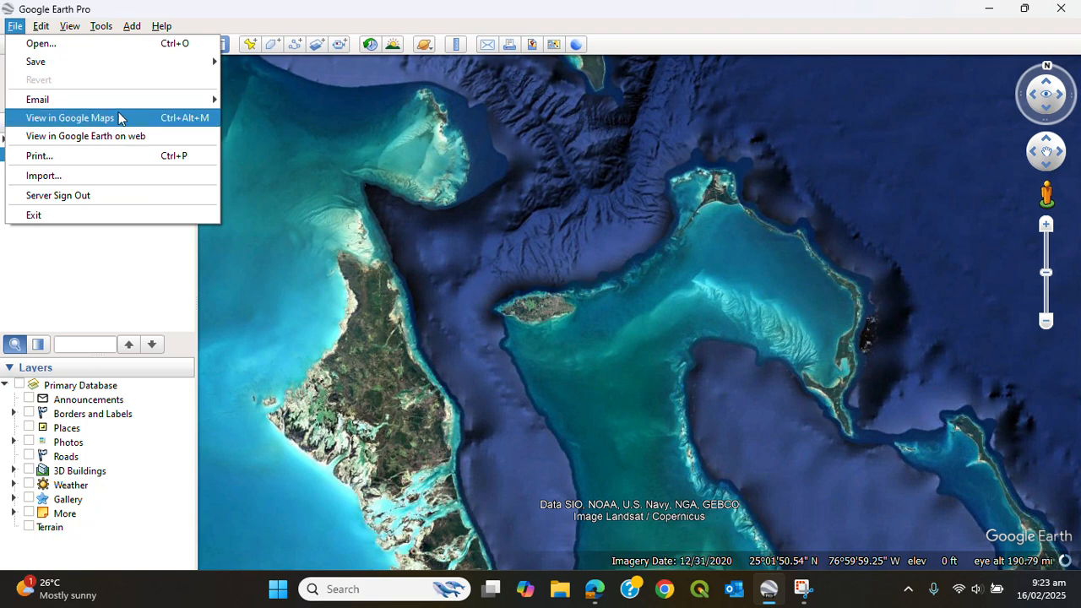
mouse_move(38, 32)
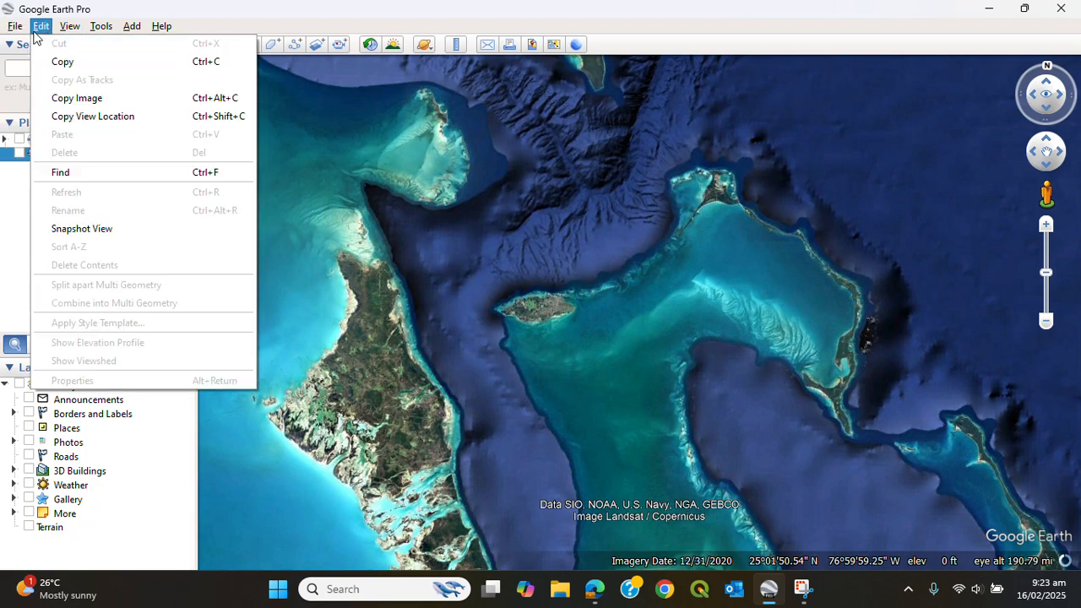
click(348, 132)
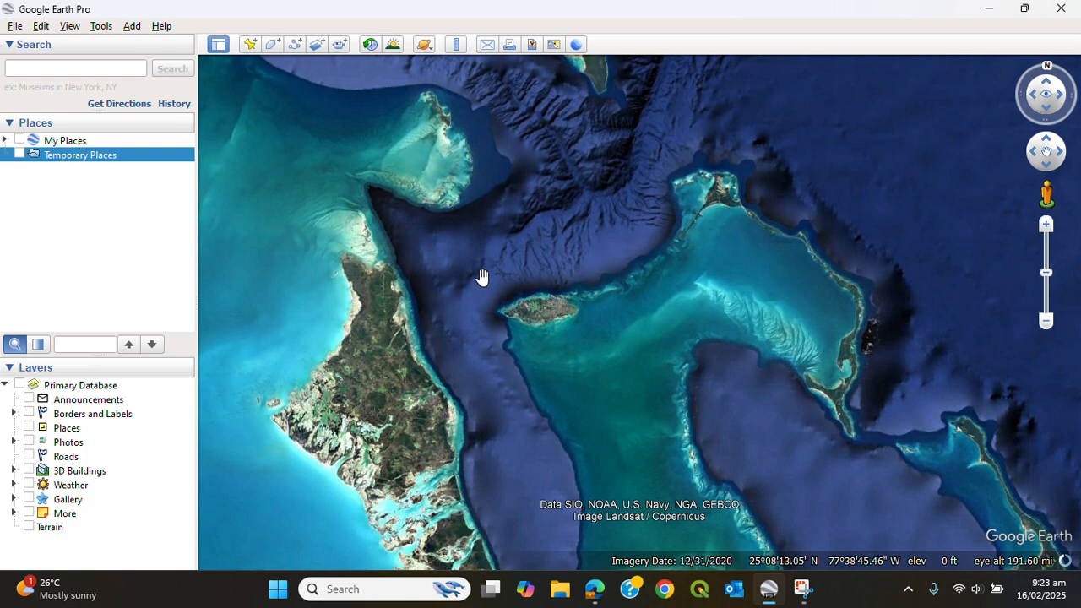
Examine the islands and the deep channel between them from different positions, distances and headings
scroll(483, 278, up, 2)
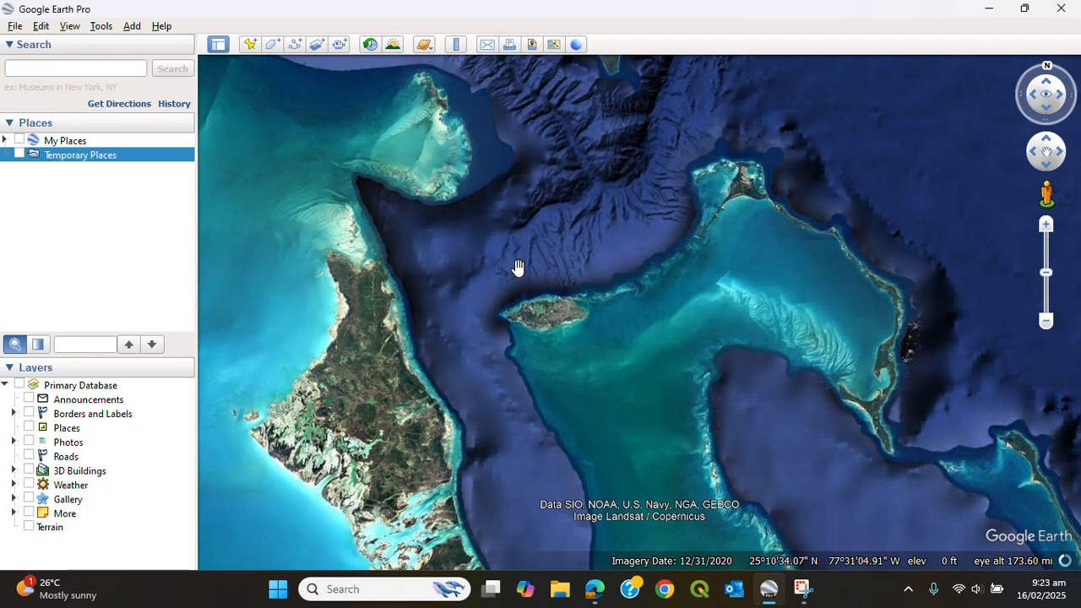
drag(519, 270, 555, 258)
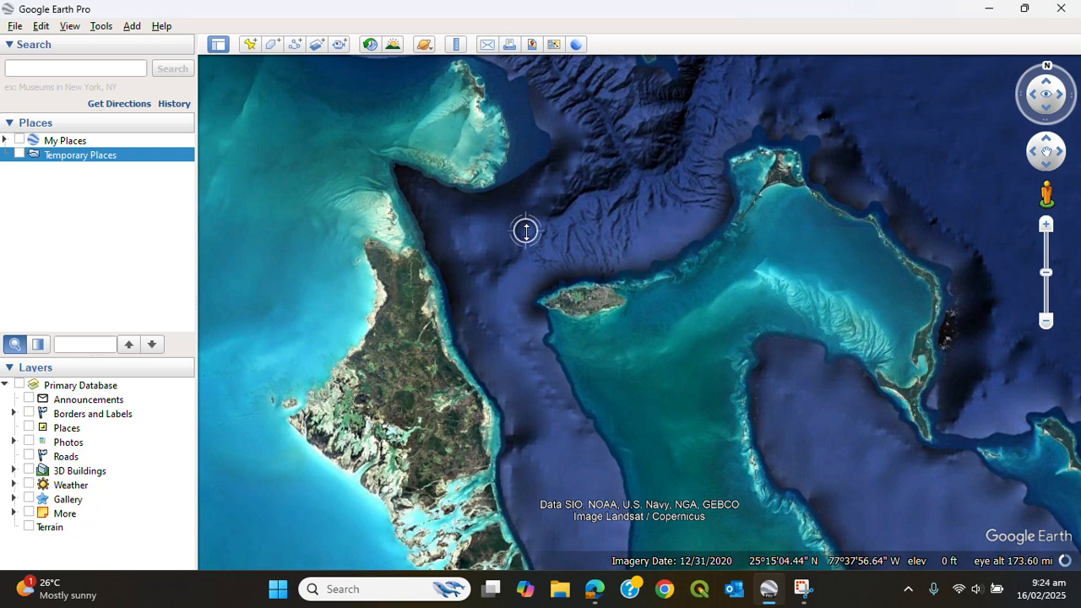
right_drag(526, 231, 646, 228)
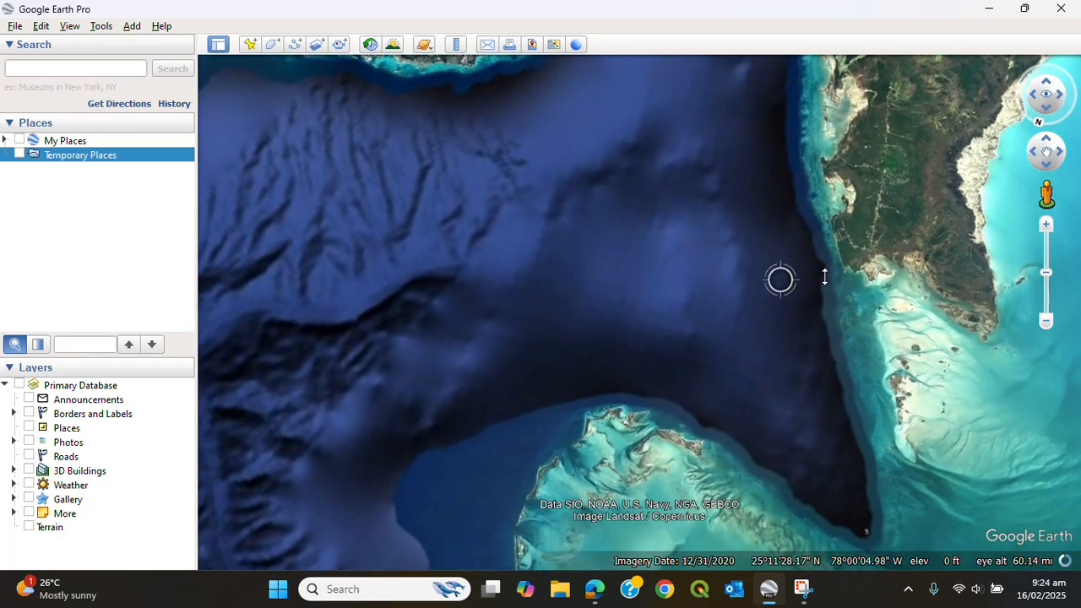
right_drag(825, 277, 880, 272)
right_drag(405, 299, 314, 300)
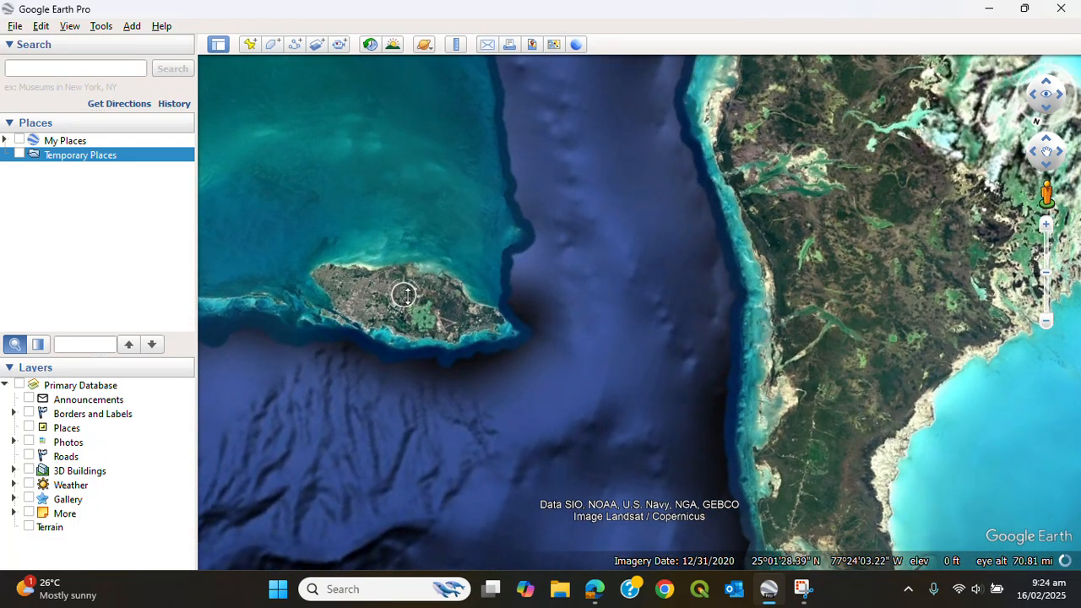
right_drag(406, 294, 415, 300)
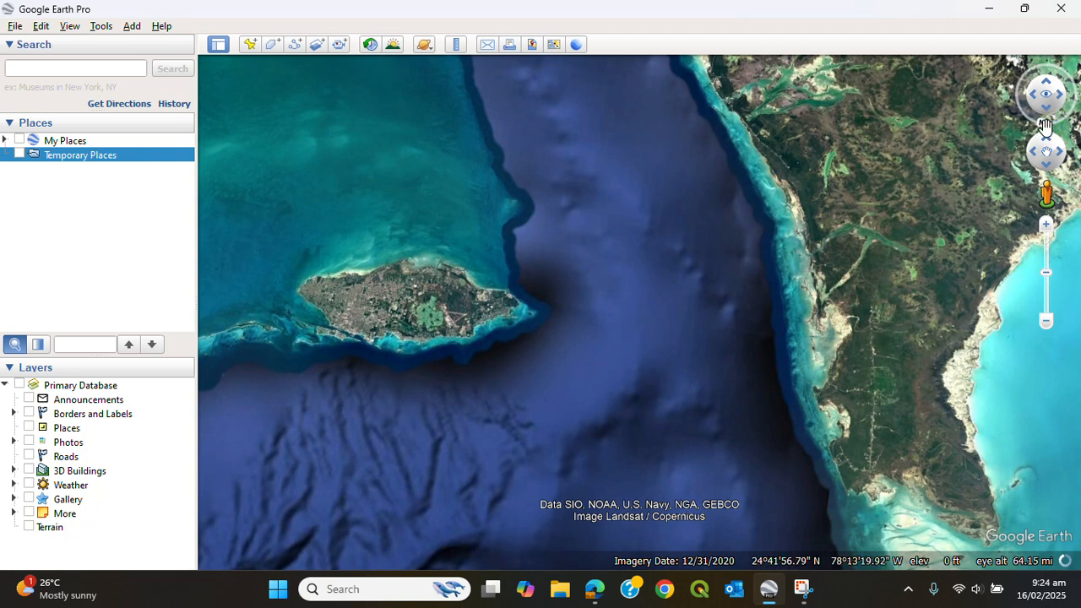
mouse_move(444, 304)
right_down()
mouse_move(464, 306)
mouse_move(439, 309)
right_up()
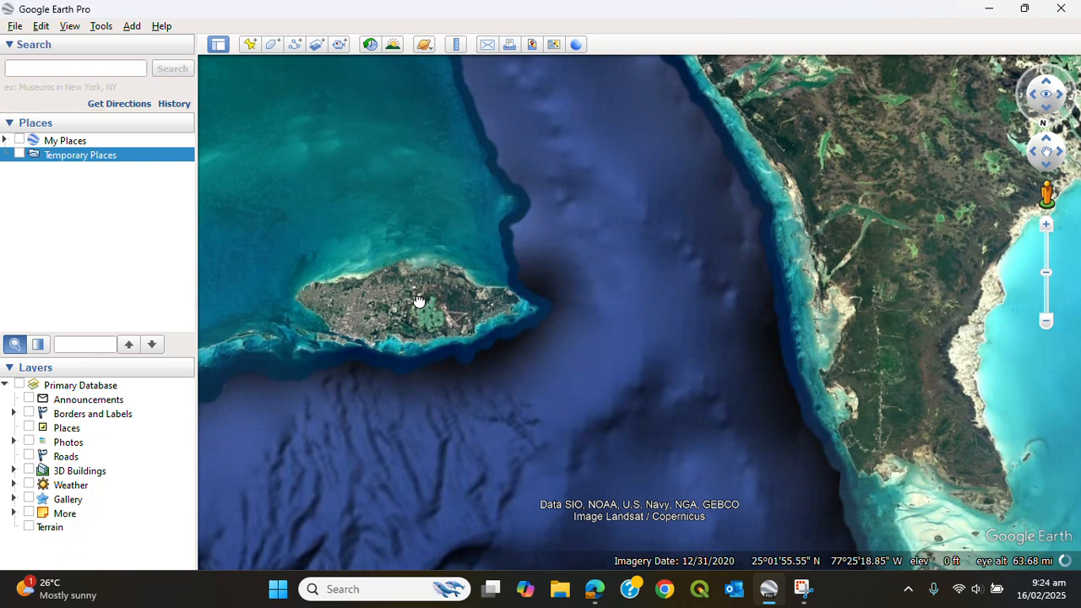
drag(419, 302, 621, 319)
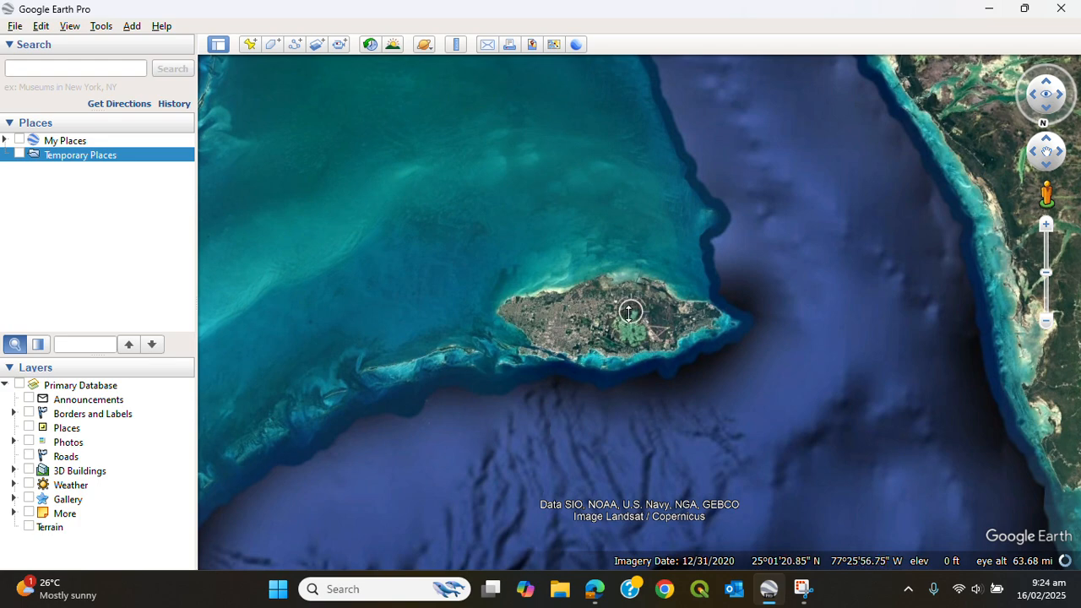
right_drag(629, 313, 466, 303)
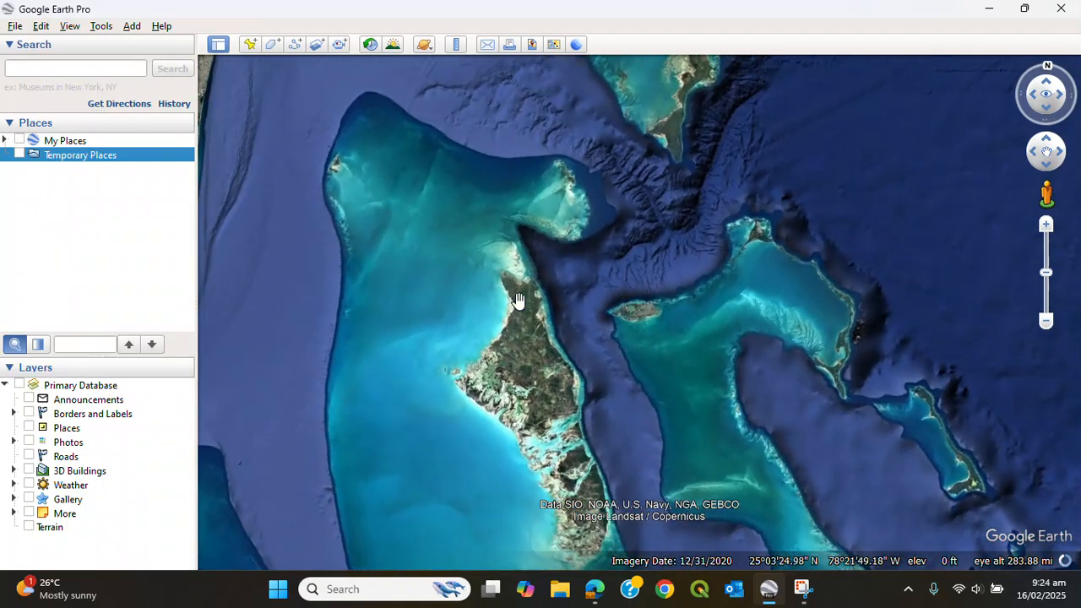
Inspect the small island east of the large one at varying zoom, from its whole outline to close ground detail
double_click(626, 291)
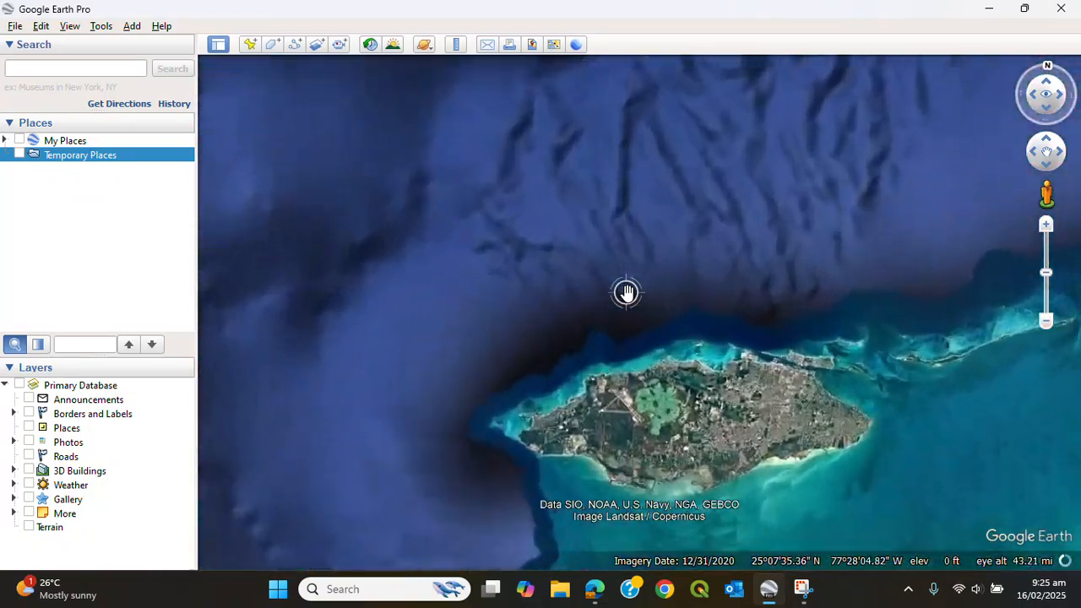
drag(712, 398, 674, 226)
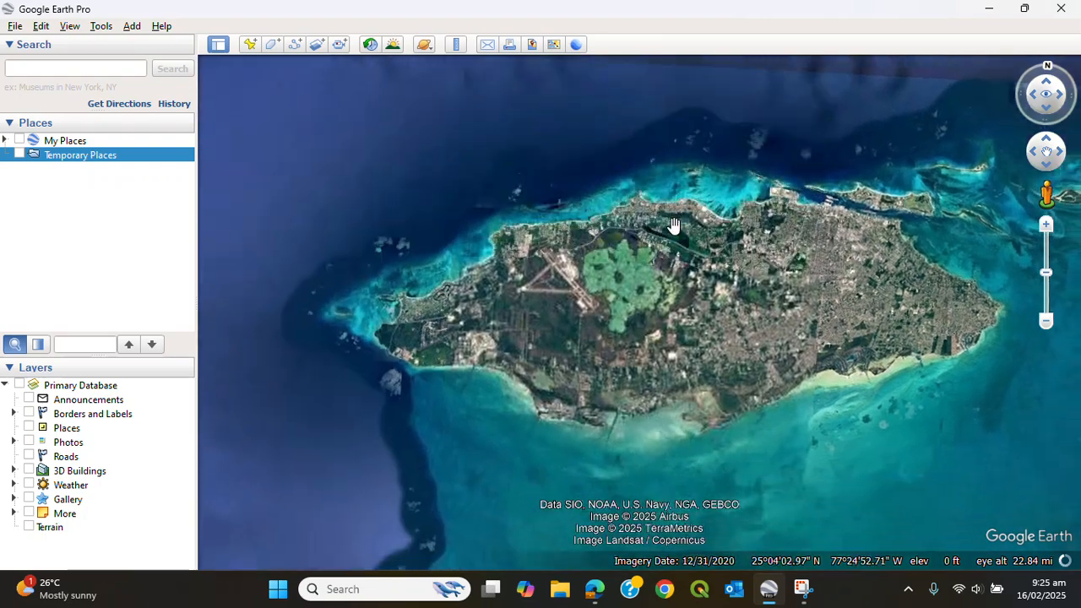
scroll(673, 227, down, 5)
scroll(669, 238, up, 3)
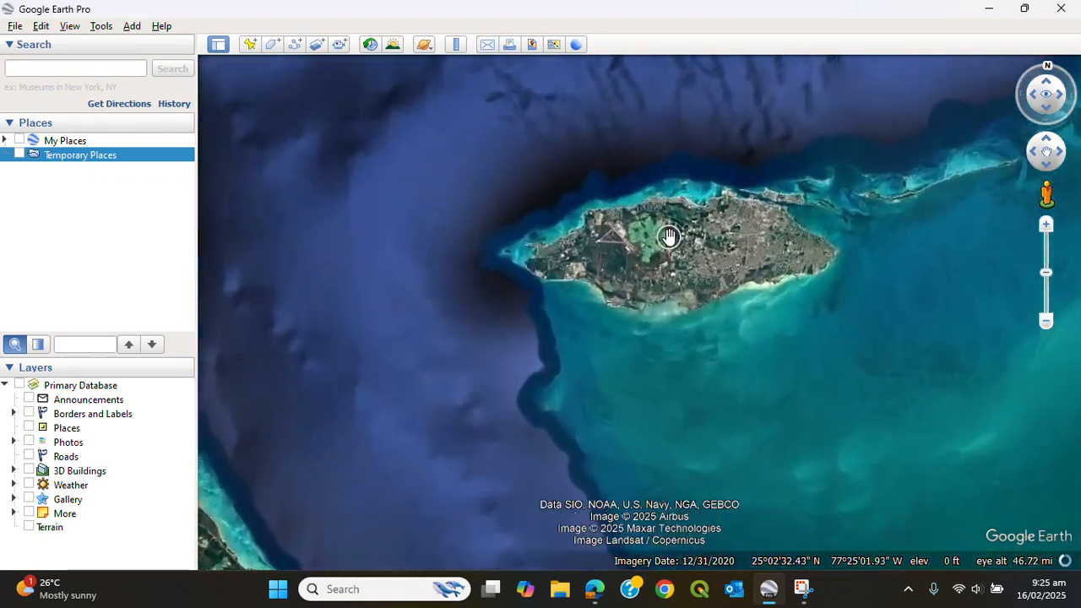
scroll(669, 237, up, 3)
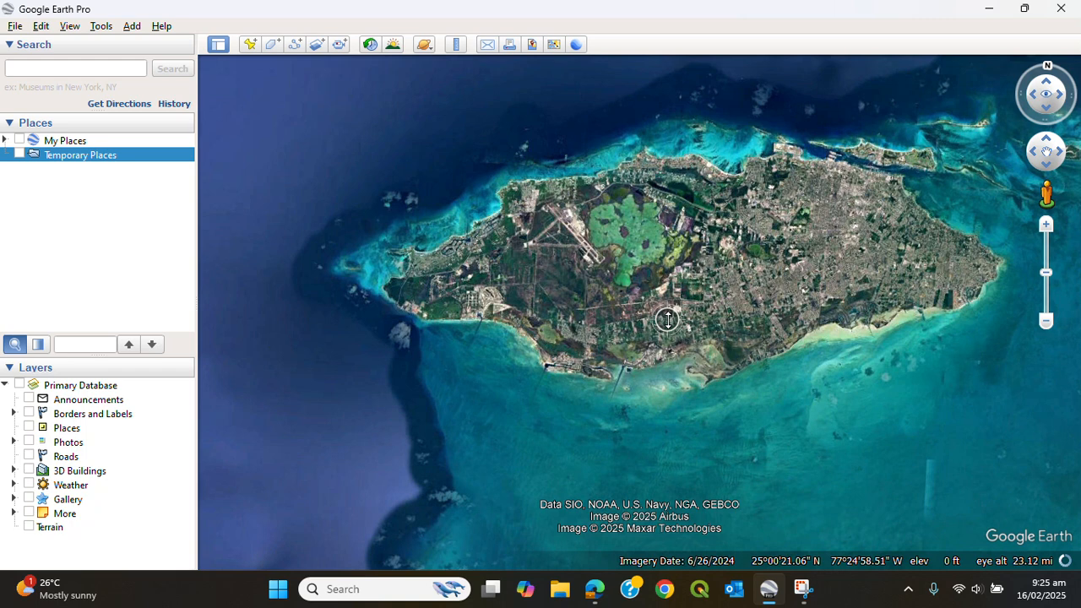
mouse_move(670, 318)
middle_down()
mouse_move(668, 307)
mouse_move(664, 507)
mouse_move(667, 394)
mouse_move(604, 303)
mouse_move(684, 308)
mouse_move(667, 317)
middle_up()
middle_drag(662, 390, 660, 328)
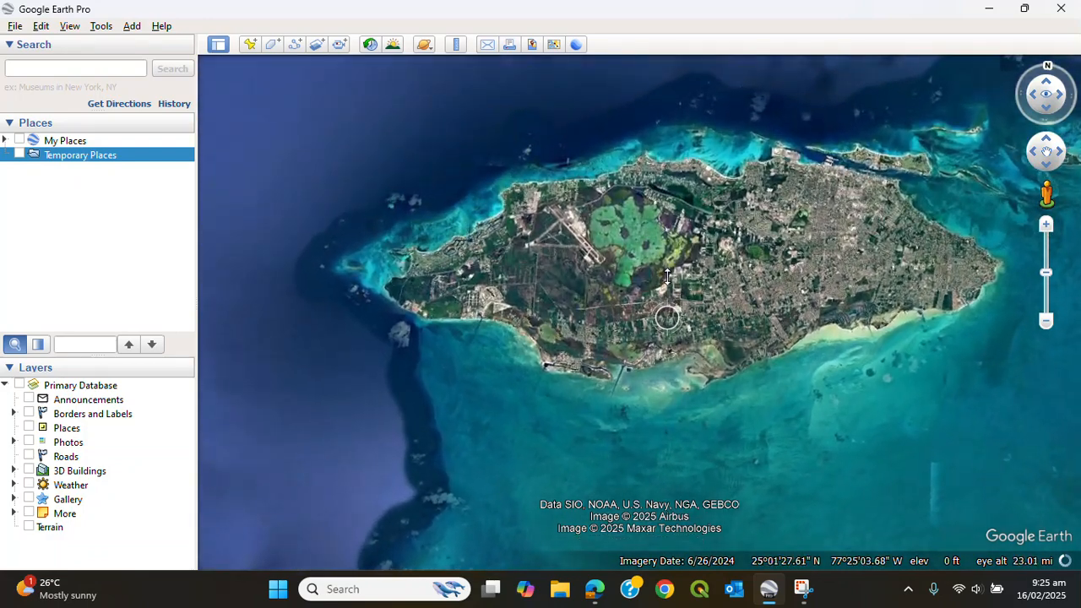
middle_drag(668, 277, 667, 270)
scroll(683, 291, up, 5)
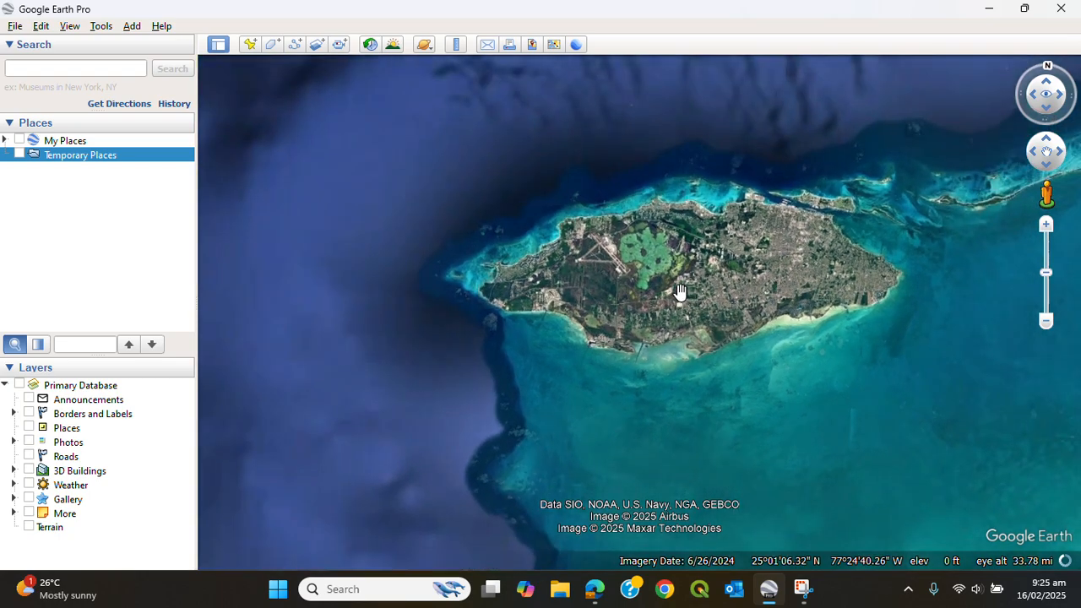
scroll(679, 287, up, 4)
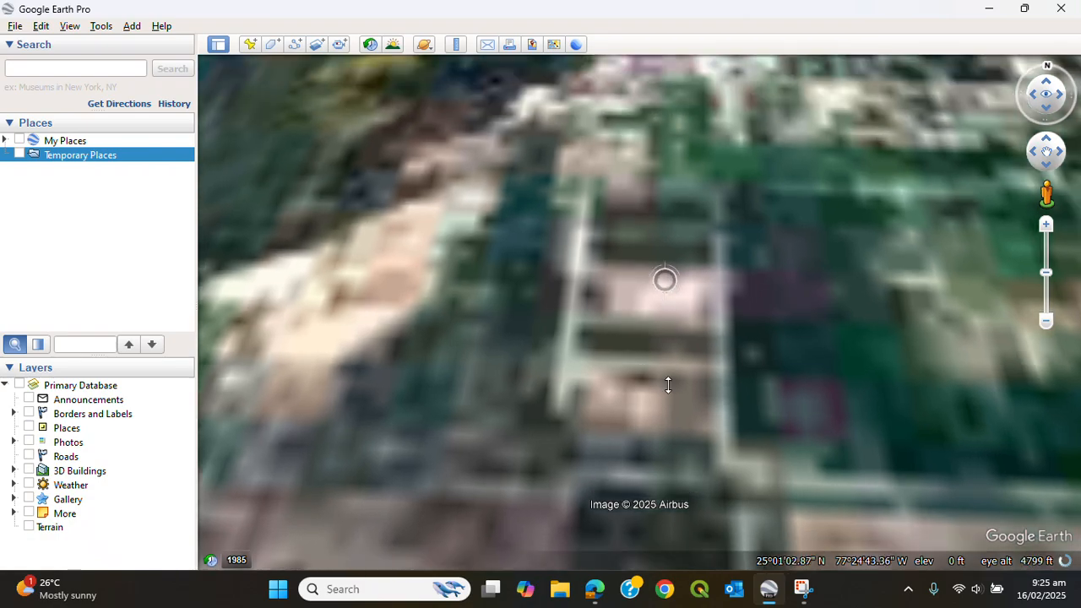
middle_drag(667, 384, 674, 507)
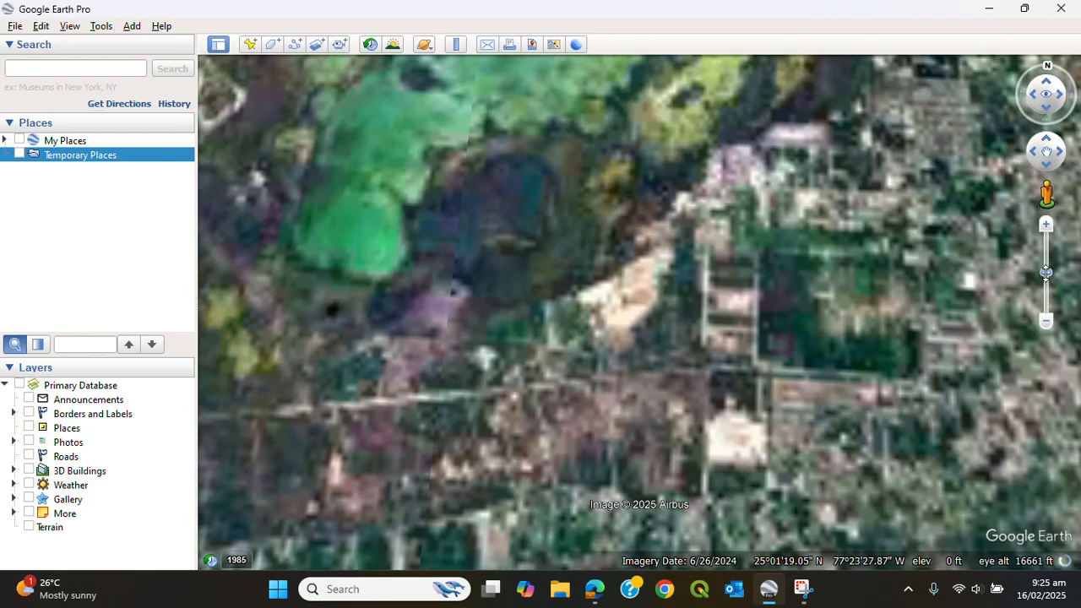
Frame the island's airport and the green lake beside it from an eye altitude of about 42,000 ft
drag(1046, 273, 1046, 268)
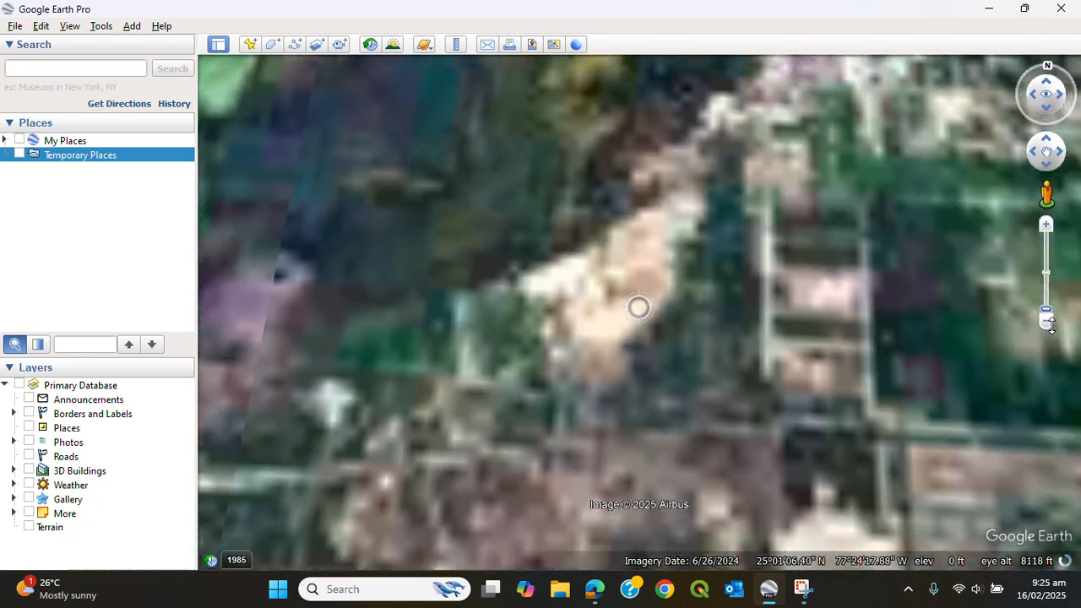
drag(1051, 326, 1047, 299)
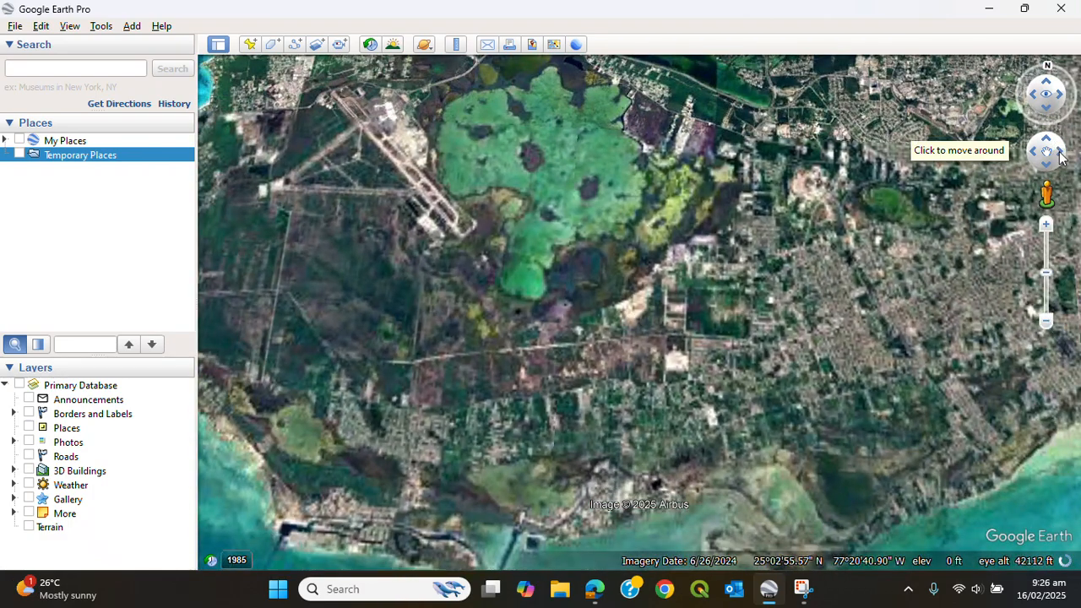
drag(1033, 159, 1057, 153)
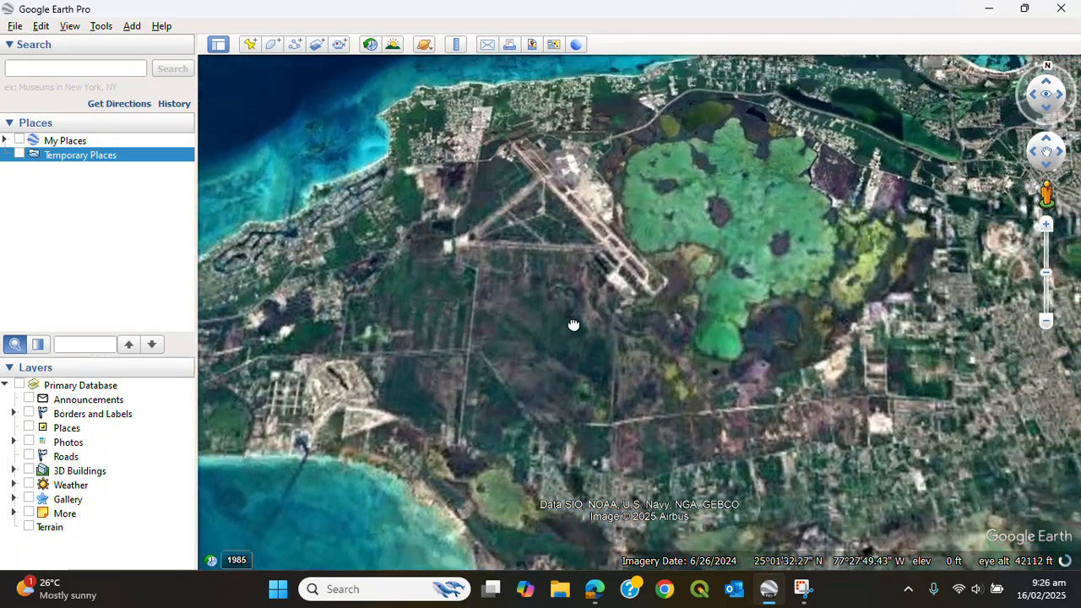
drag(574, 324, 602, 331)
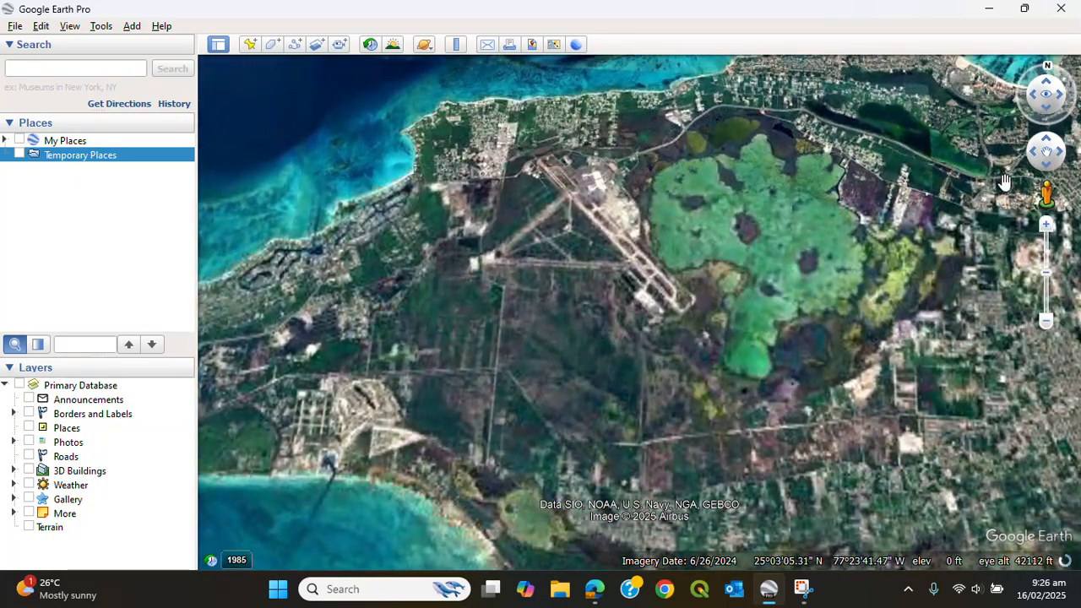
Survey the coast north of the airport and the surroundings of the green lake, adjusting the viewing direction
click(1047, 144)
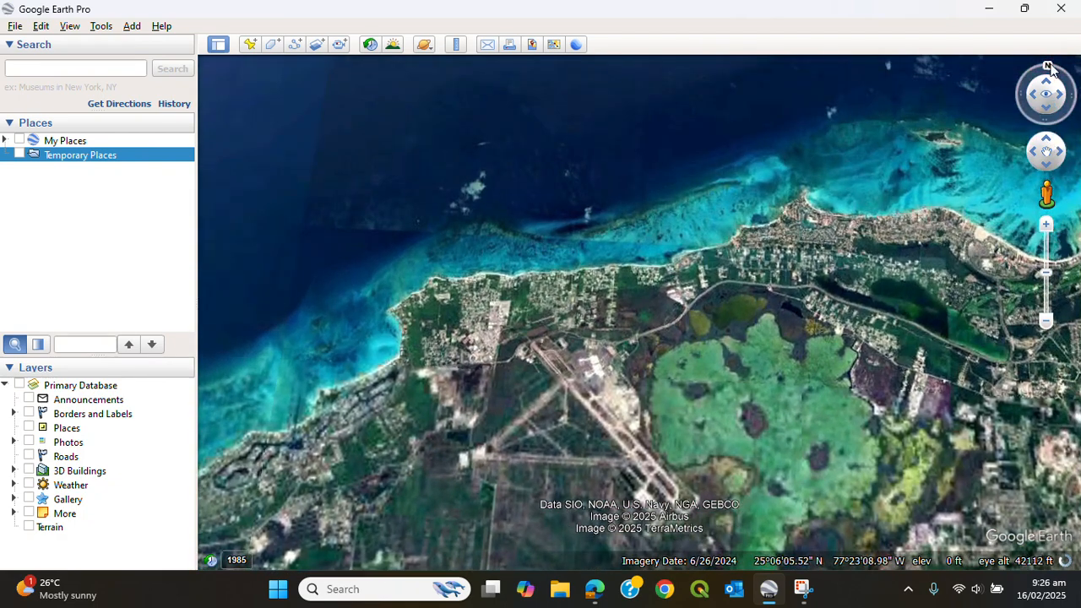
click(1052, 116)
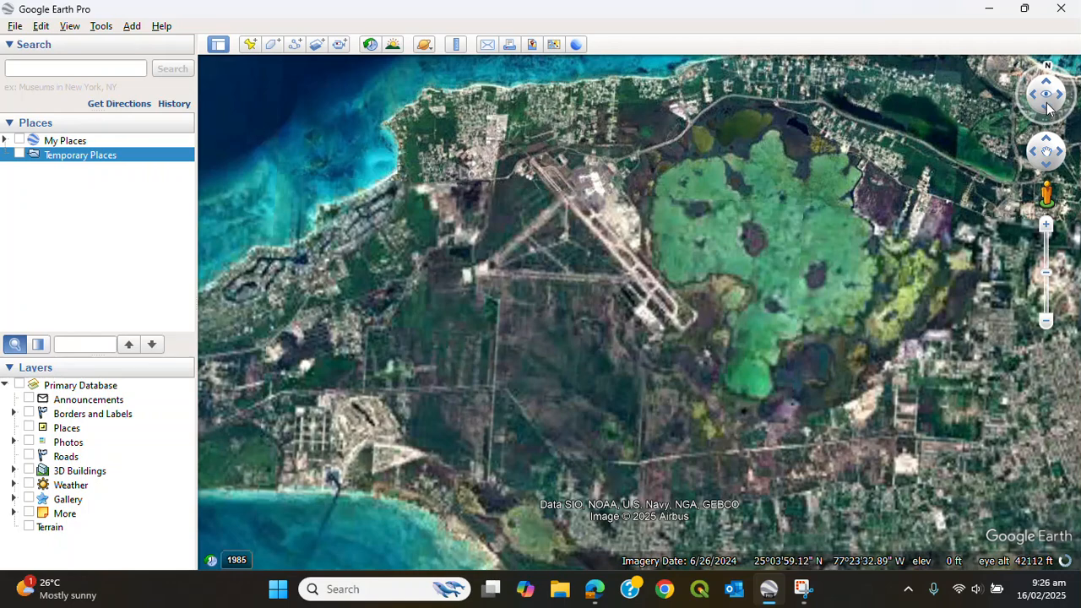
click(1046, 94)
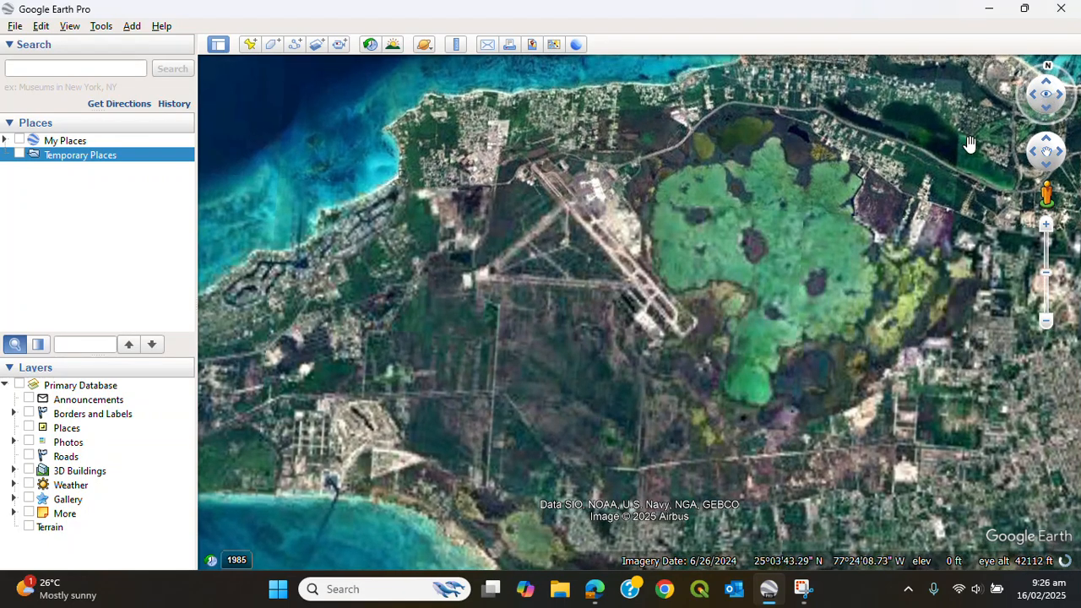
click(1048, 97)
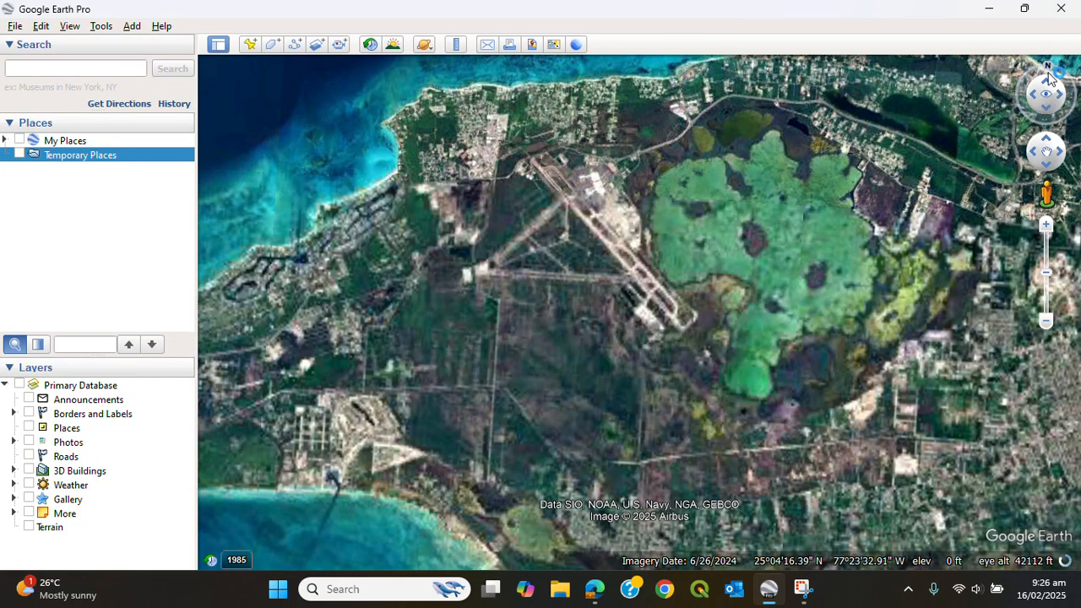
mouse_move(1047, 72)
mouse_down()
mouse_move(1023, 95)
mouse_move(1048, 69)
mouse_up()
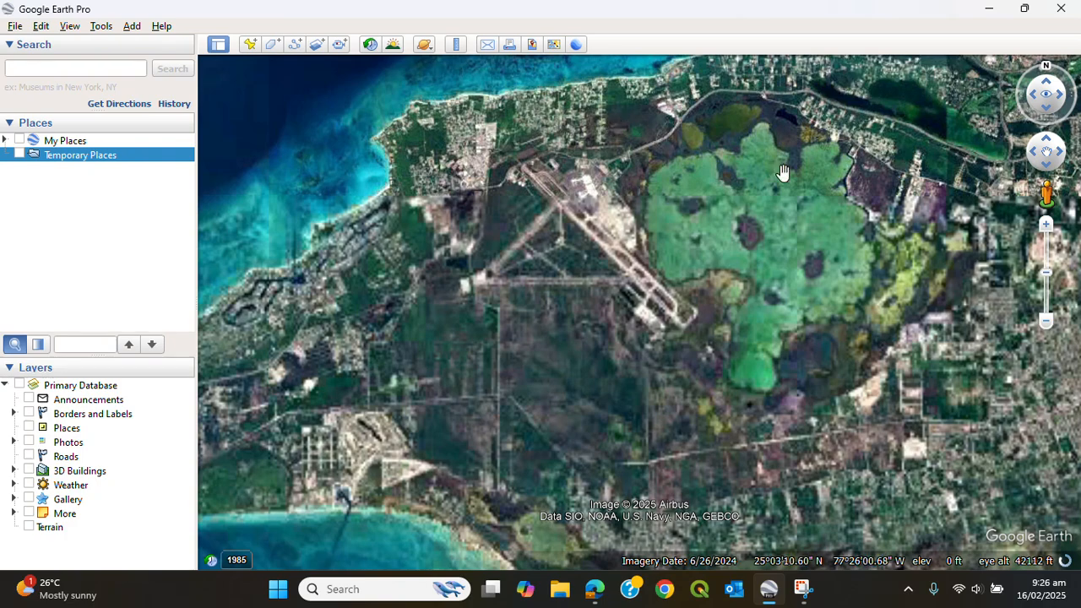
drag(760, 253, 667, 256)
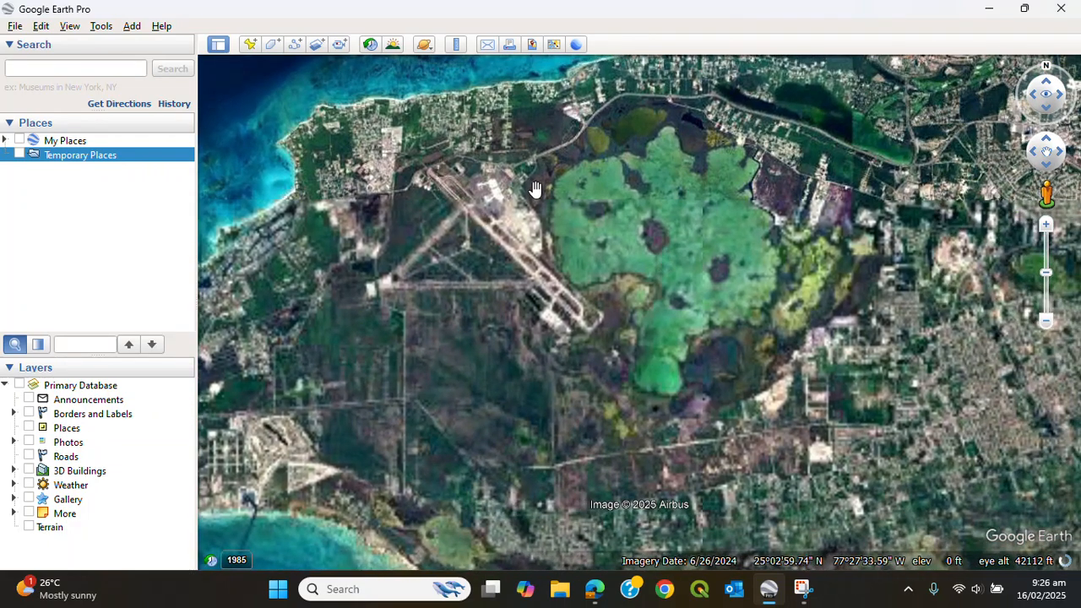